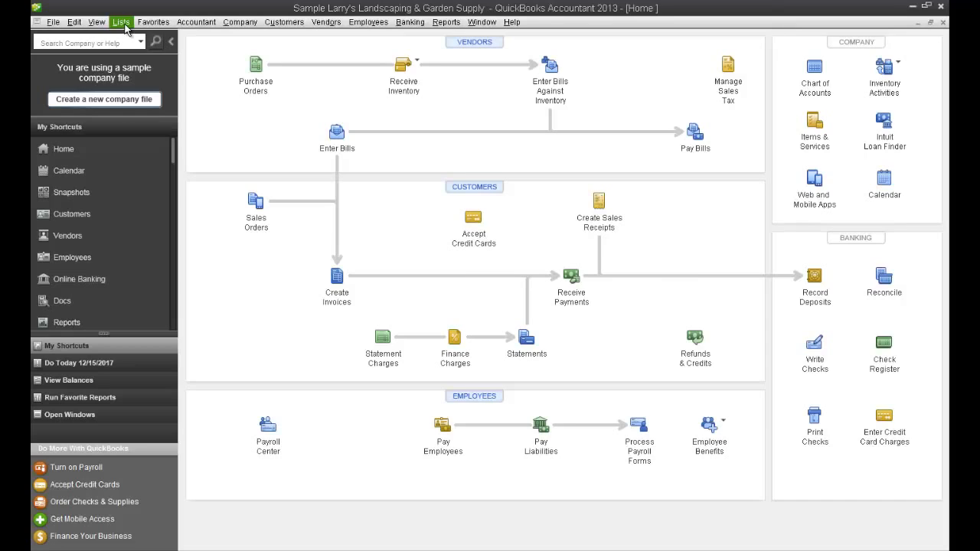
Step: Open the payroll item list and start a new item using EZ Setup with the Other Deductions type
click(101, 10)
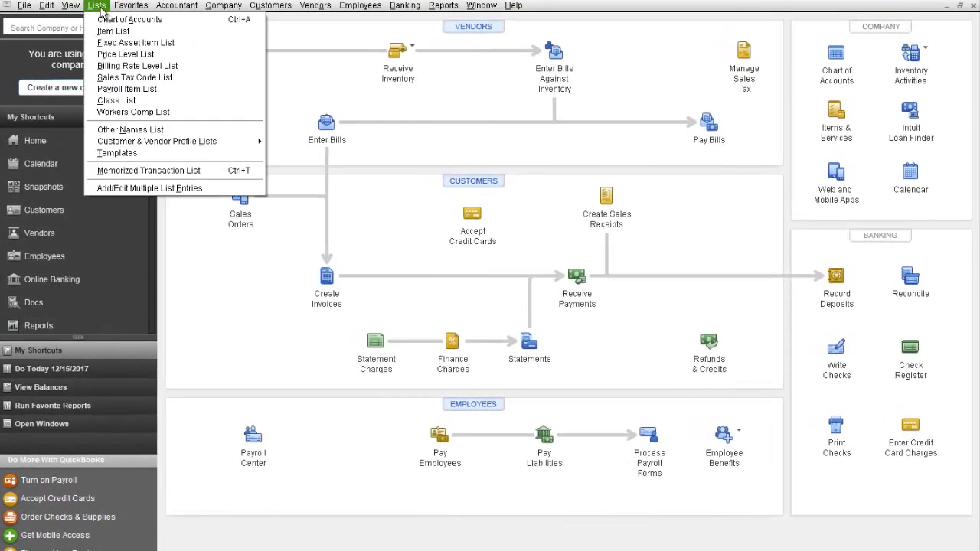
click(125, 90)
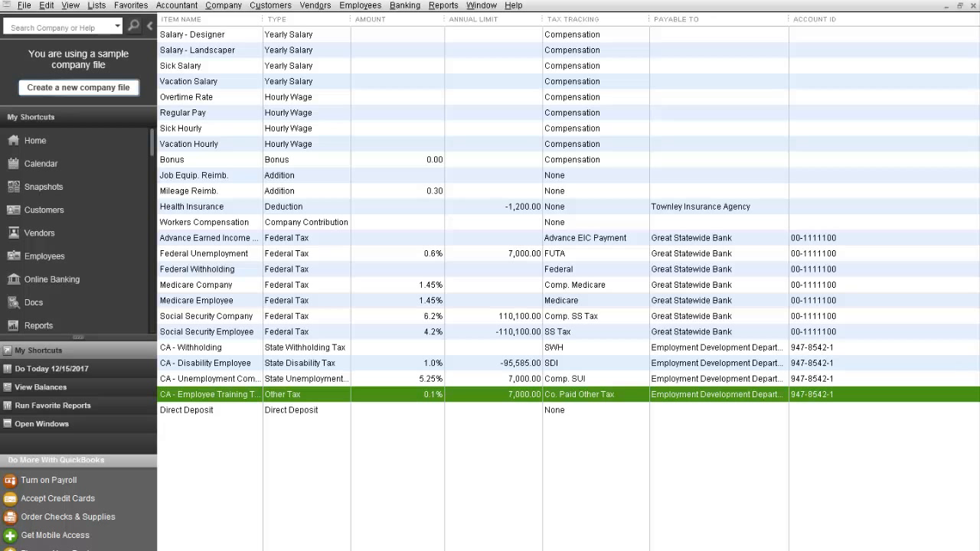
right_click(165, 429)
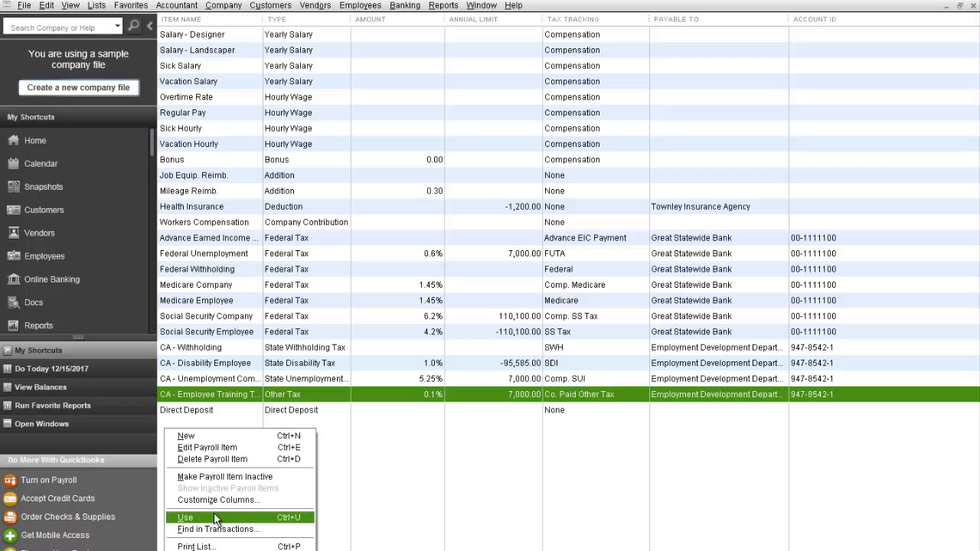
click(212, 436)
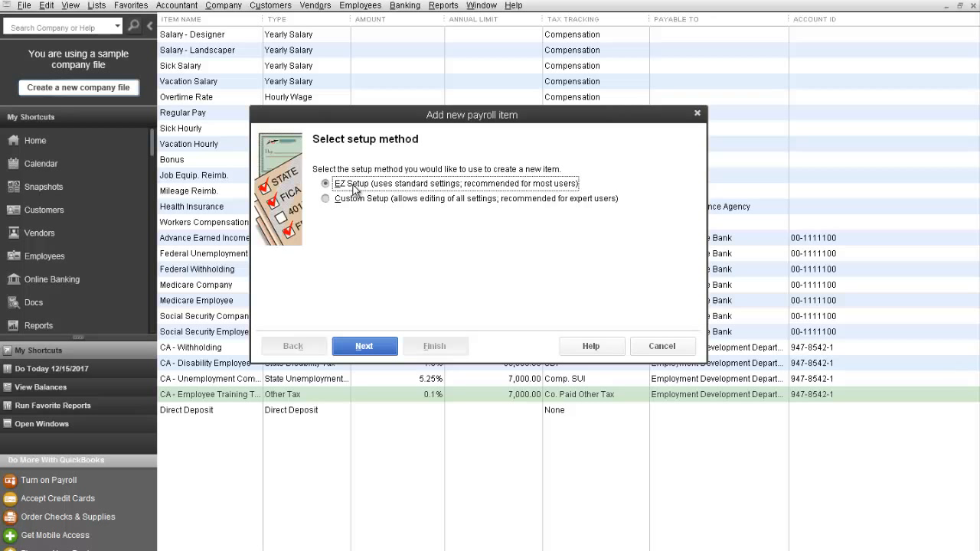
click(364, 347)
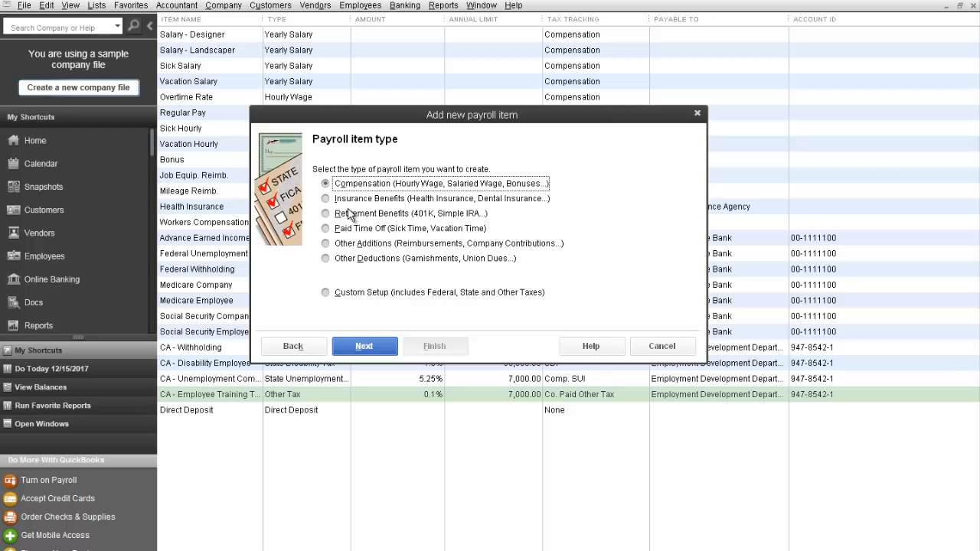
click(342, 261)
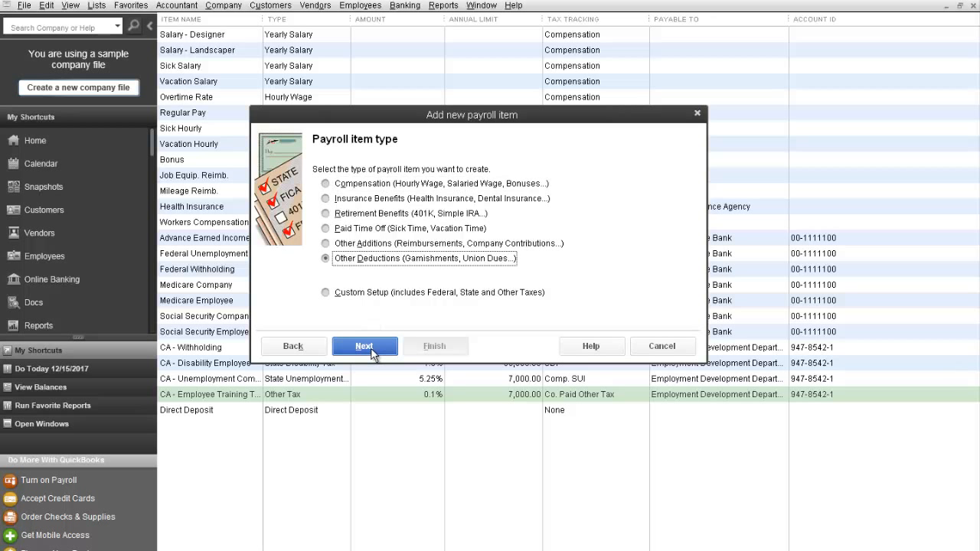
click(371, 349)
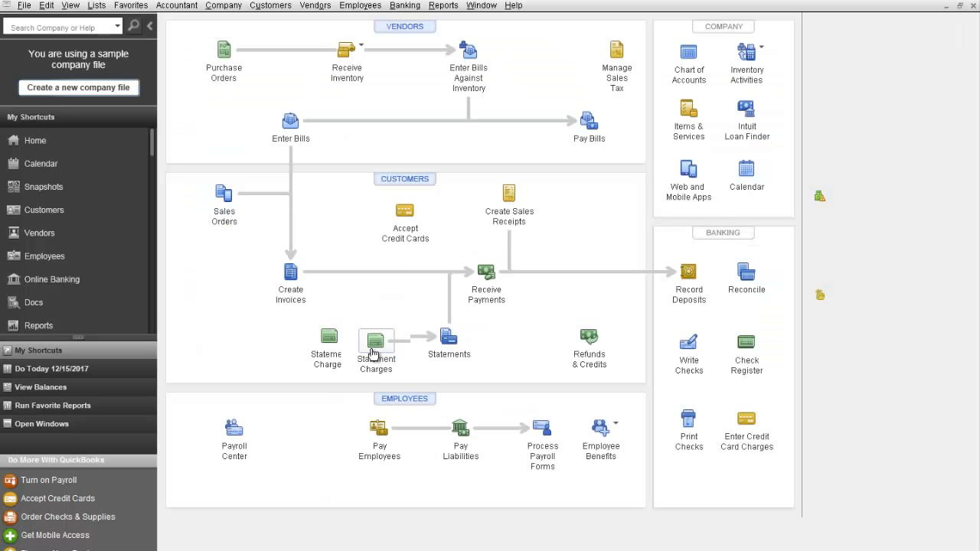
click(372, 354)
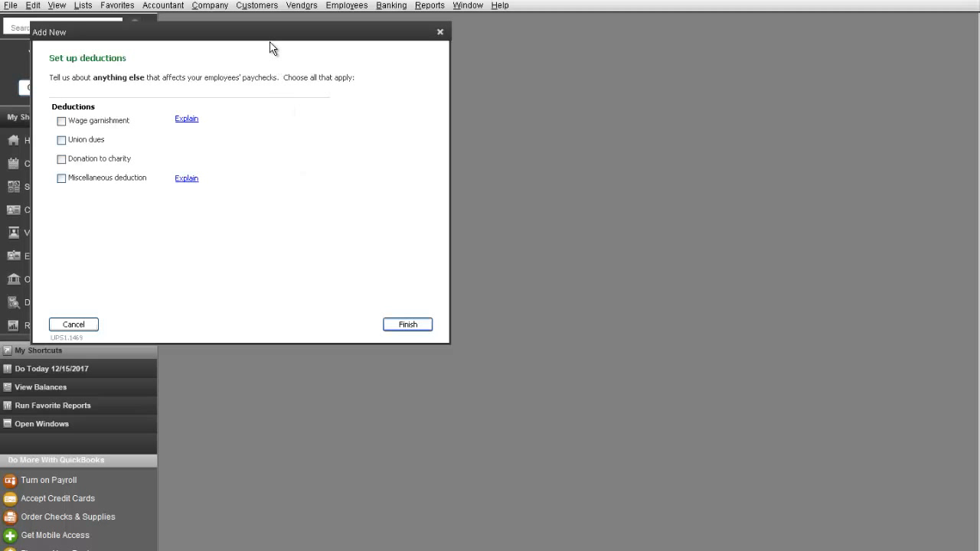
Step: Choose wage garnishment as the deduction to set up and continue to its payment schedule
drag(299, 30, 470, 48)
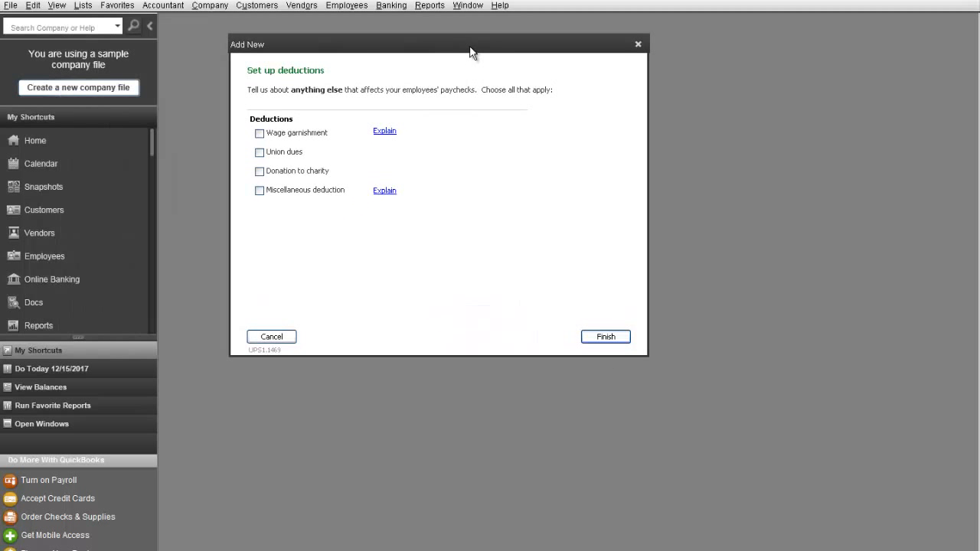
click(260, 135)
click(602, 342)
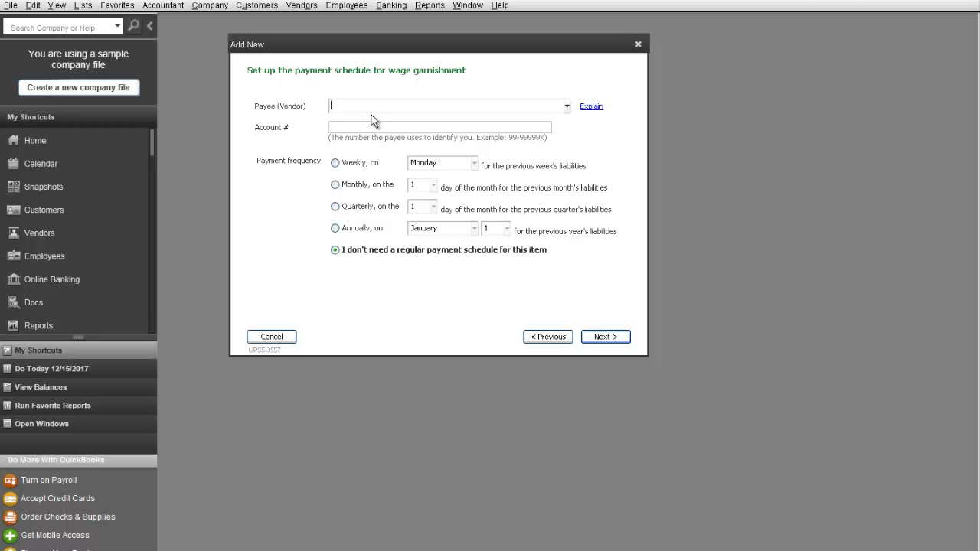
Step: Set the garnishment payee to Child Support Enforcement, enter the account number, schedule payment monthly on day 1, and save the item
text(Ch)
key(Tab)
text(22)
key(Tab)
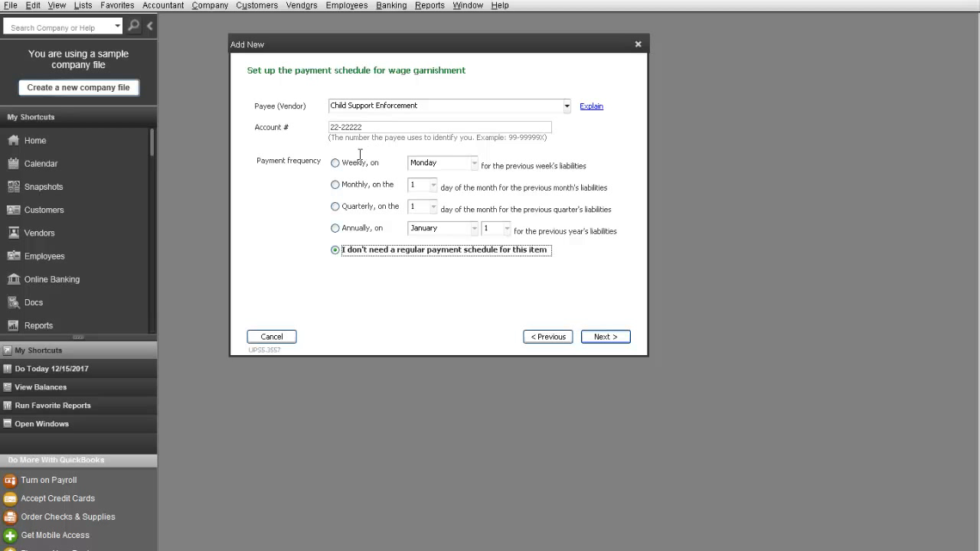
click(333, 186)
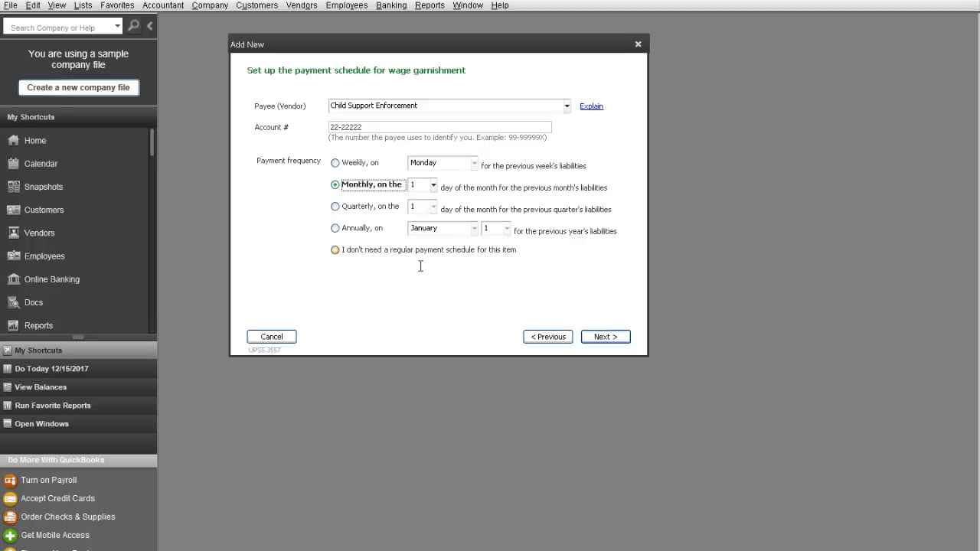
click(606, 338)
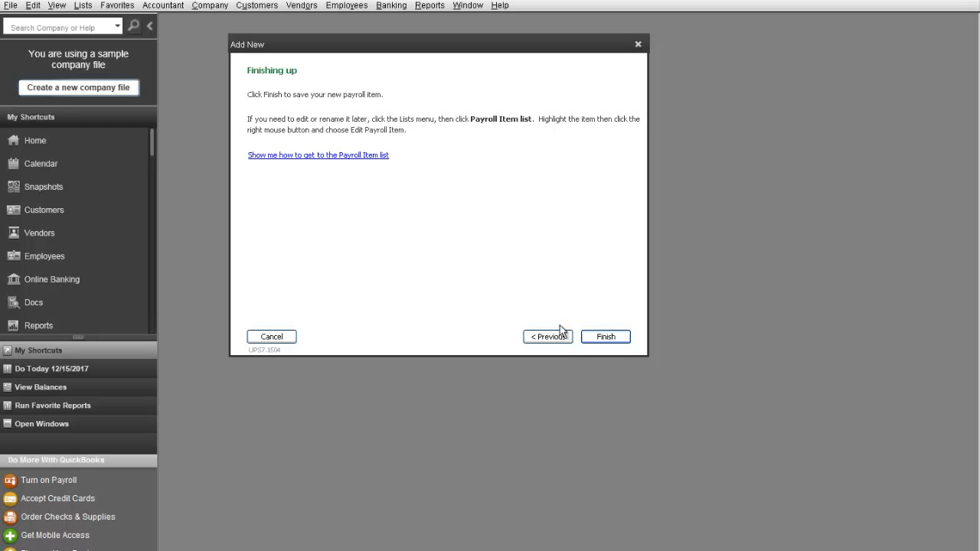
click(590, 338)
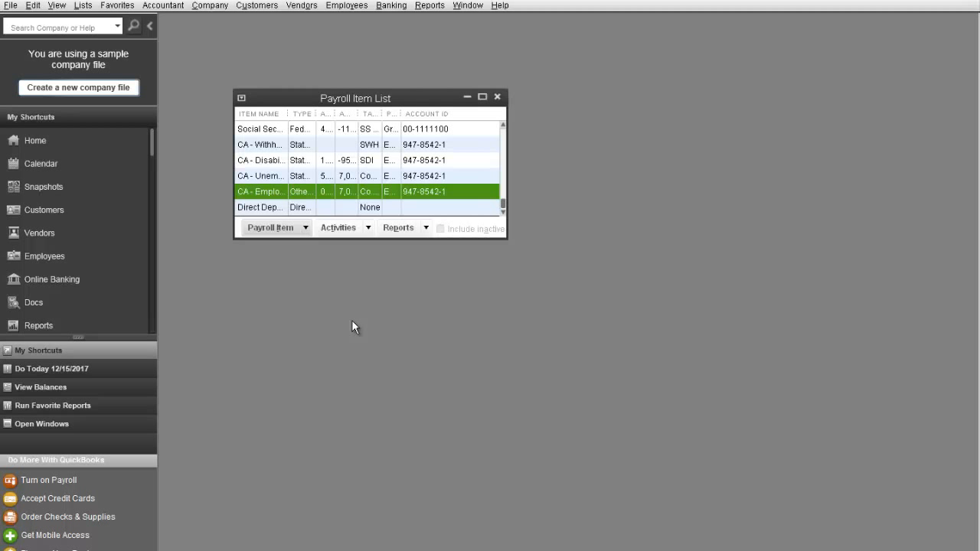
Step: Edit the Wage Garnishment item in the maximized payroll item list and rename it Child Support
double_click(374, 98)
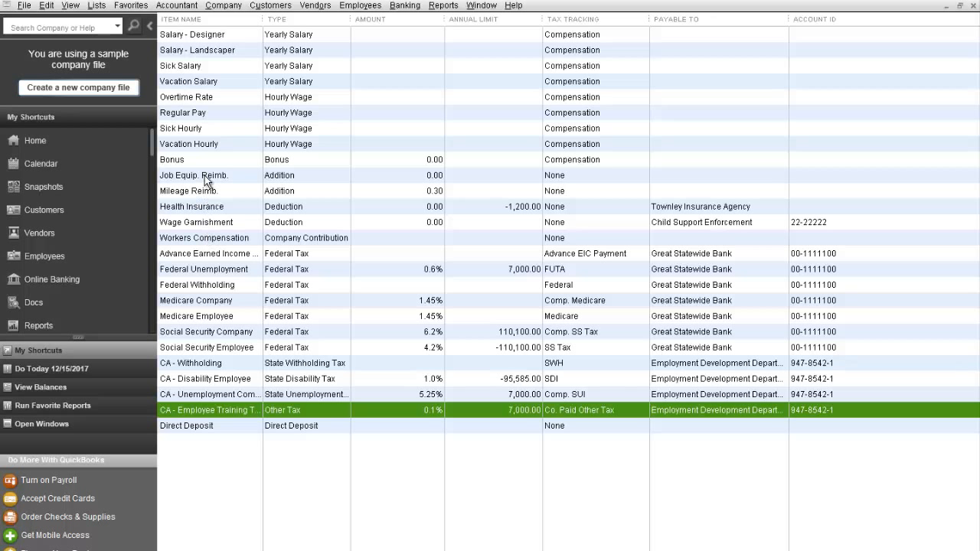
click(206, 223)
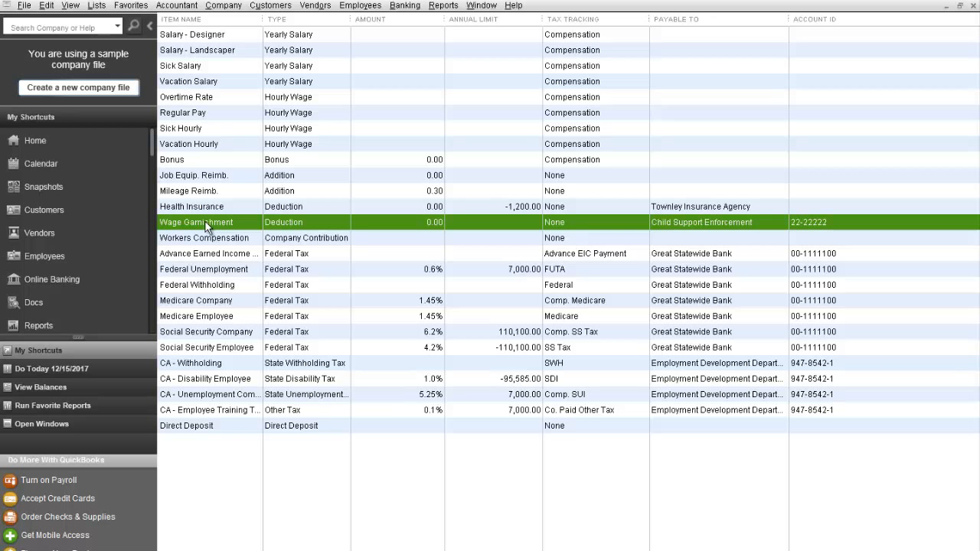
right_click(206, 223)
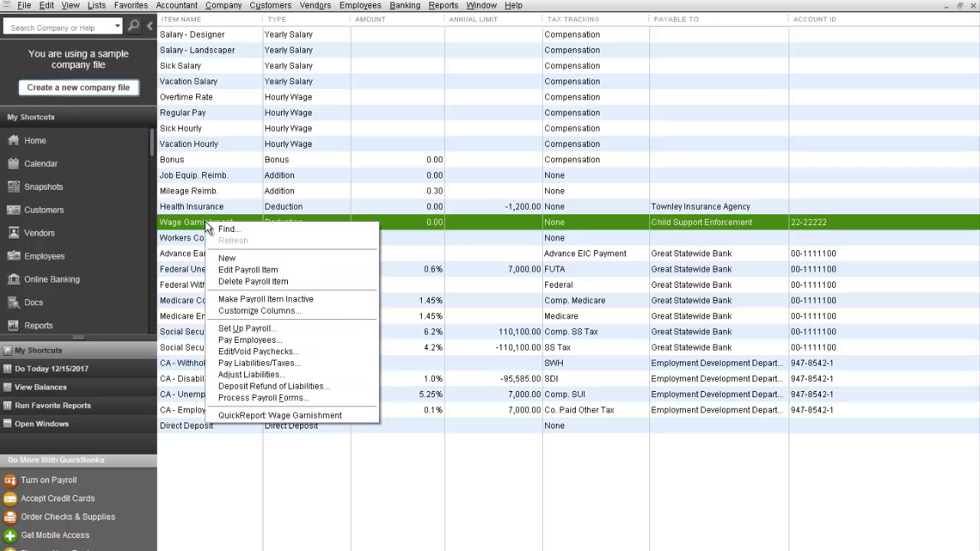
click(249, 270)
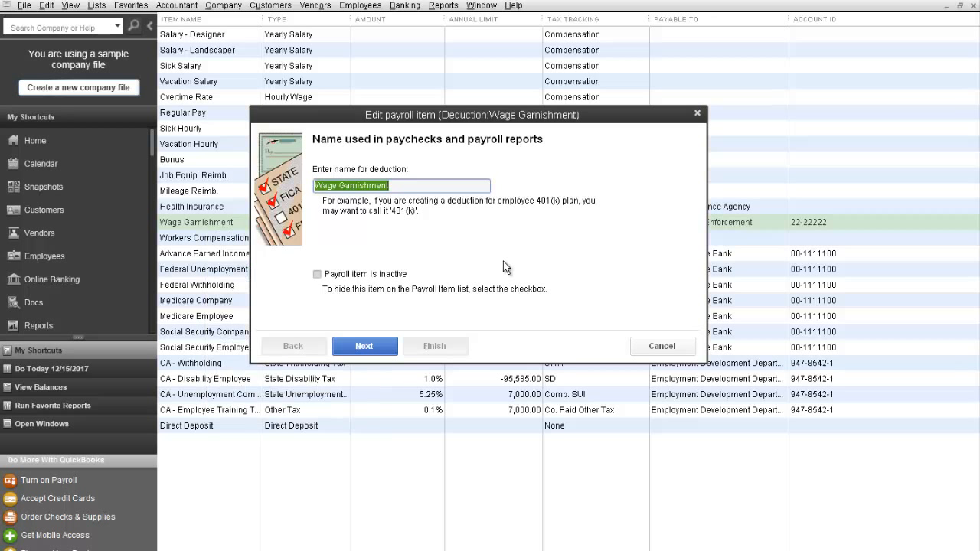
text(Child S)
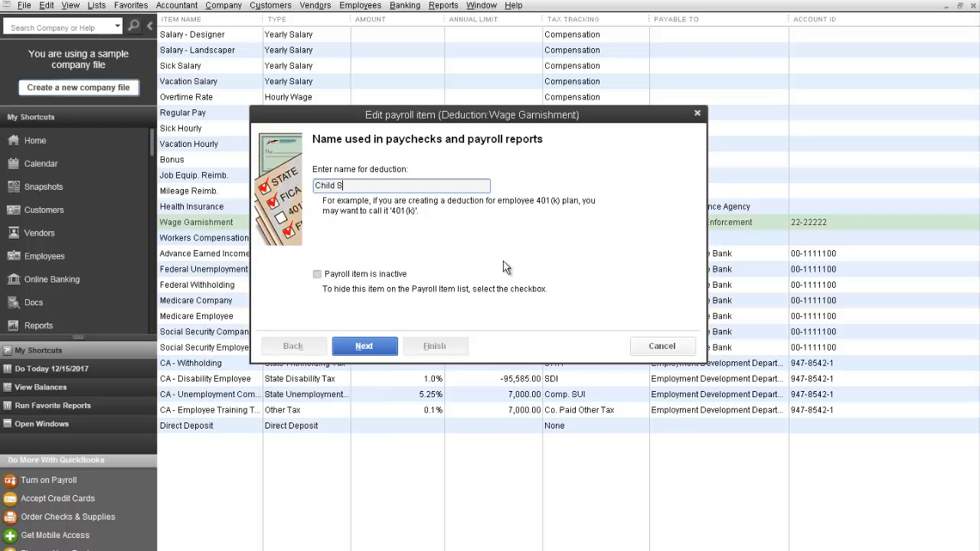
text(upport)
Step: Accept the Child Support item's existing agency, tax, quantity and net pay settings and save the item
click(361, 347)
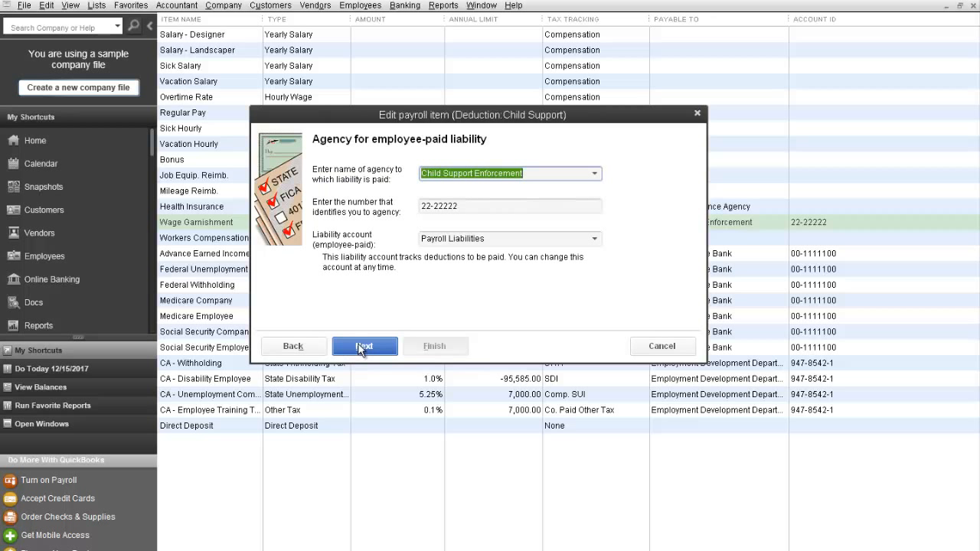
click(361, 347)
click(360, 347)
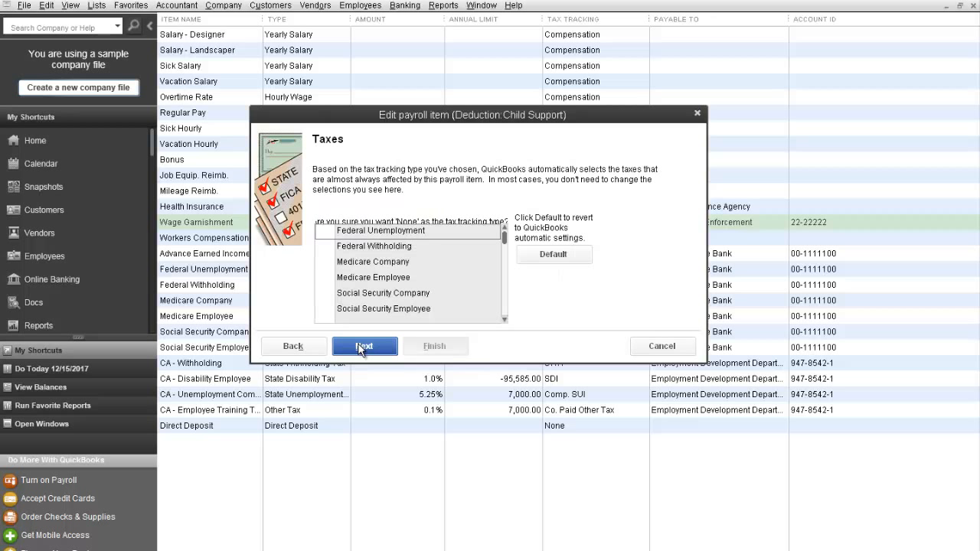
click(372, 347)
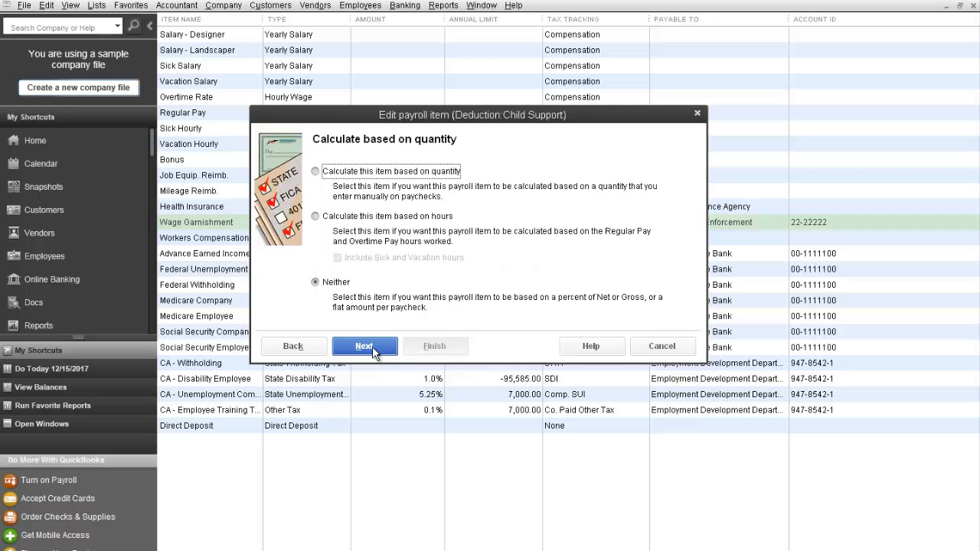
click(373, 346)
click(372, 346)
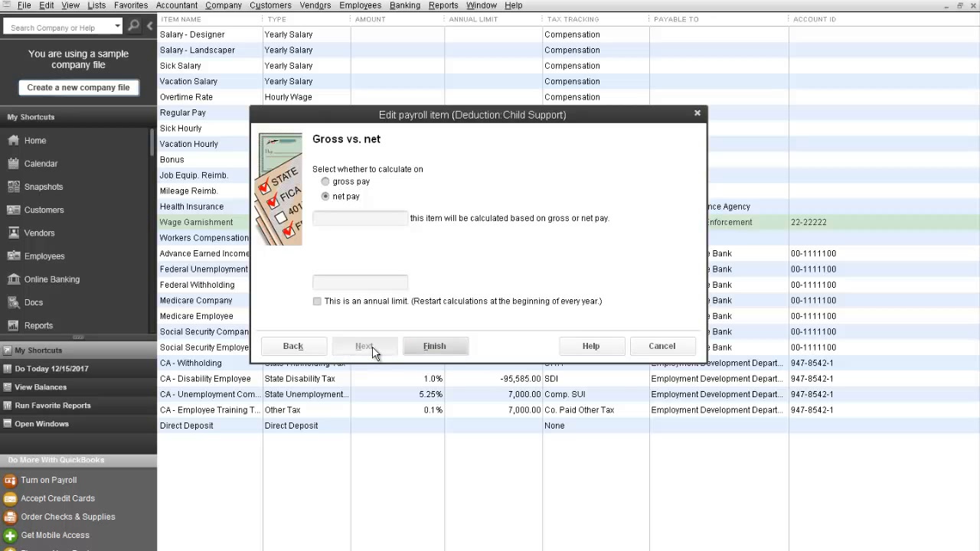
click(418, 348)
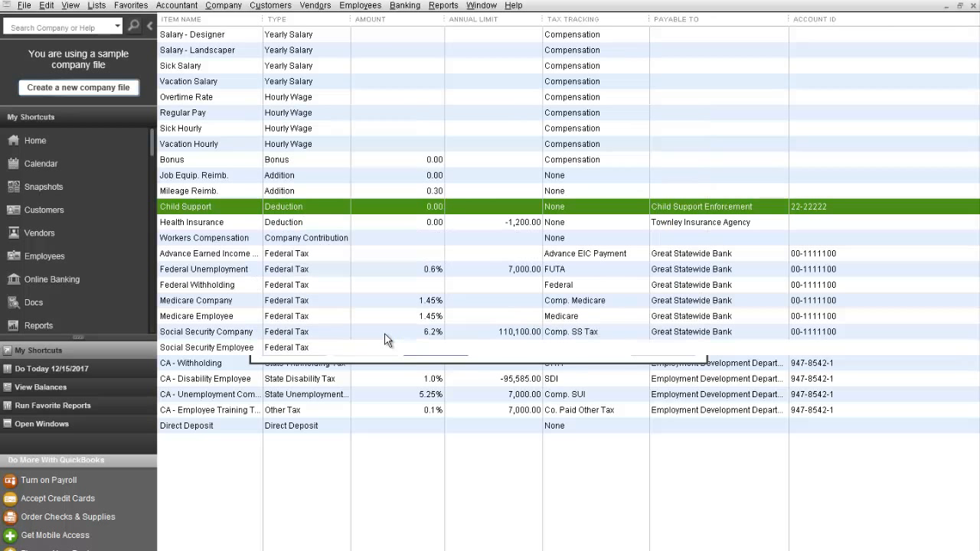
Step: Review the Federal Unemployment item's name, agency, accounts, tax rate and taxable compensation, keeping the existing settings
double_click(205, 272)
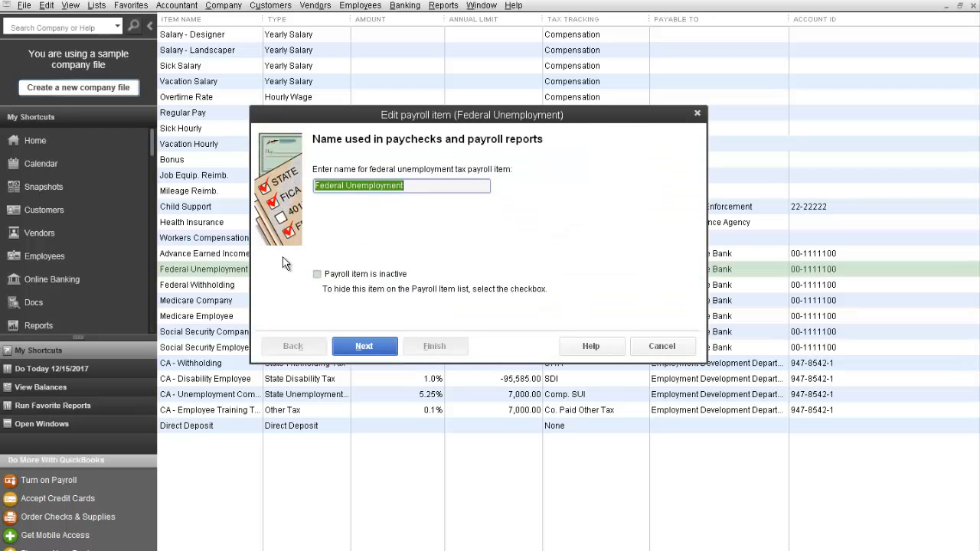
click(369, 352)
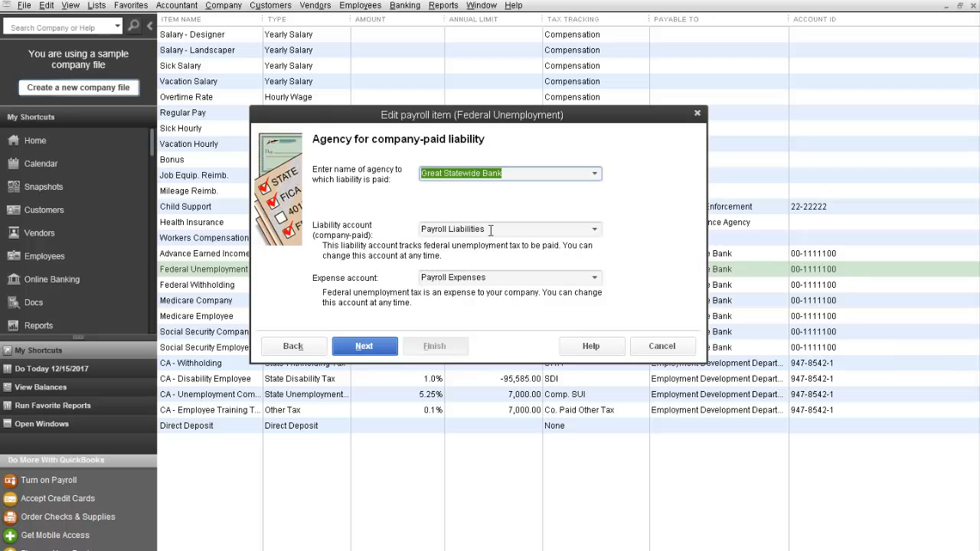
click(379, 351)
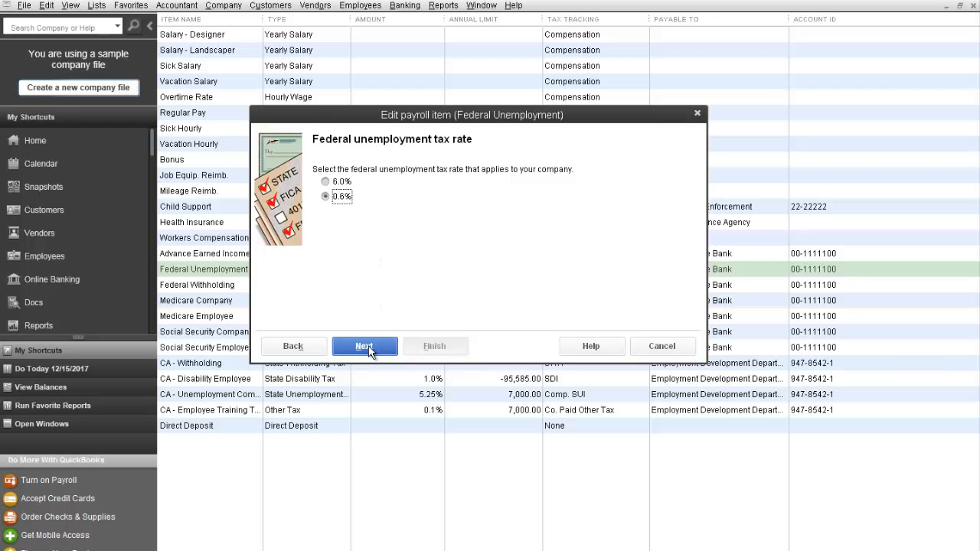
click(369, 347)
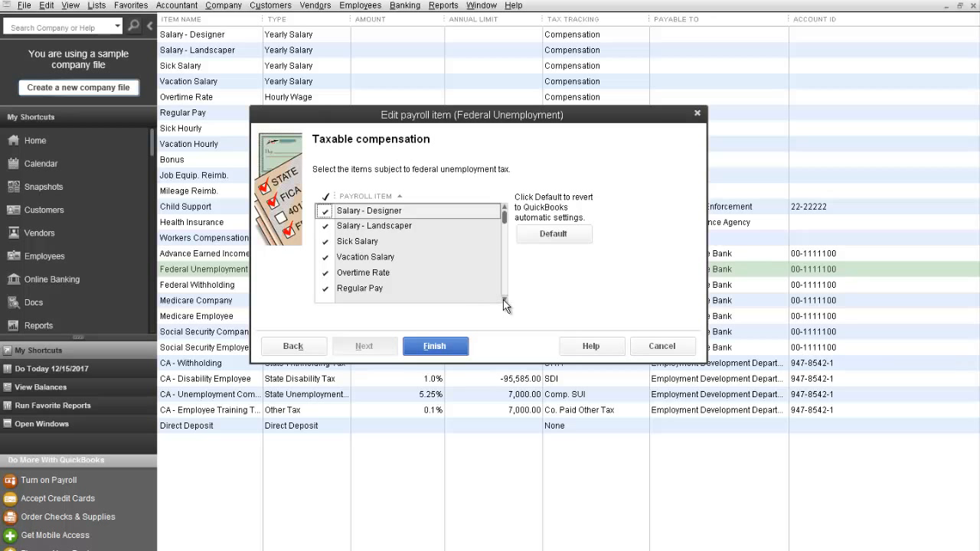
click(435, 346)
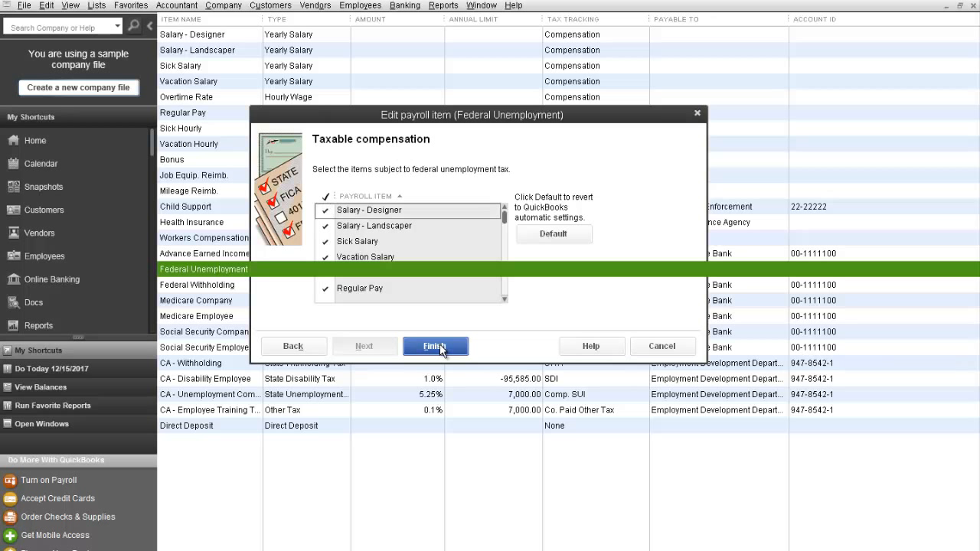